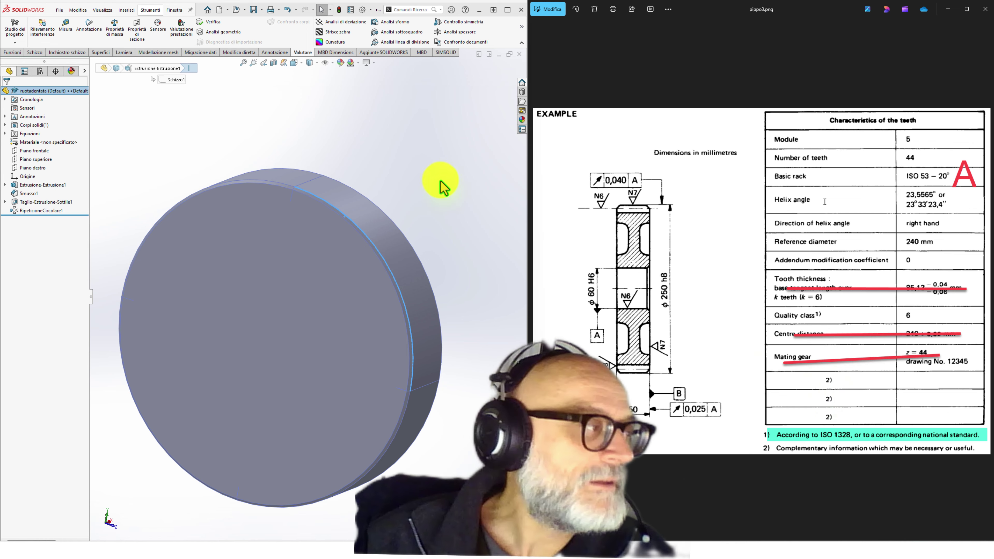
In Manage Equations, change global variable b from 23.5565 to 0 and rebuild the gear to Ø220 mm.
left_click(6, 133)
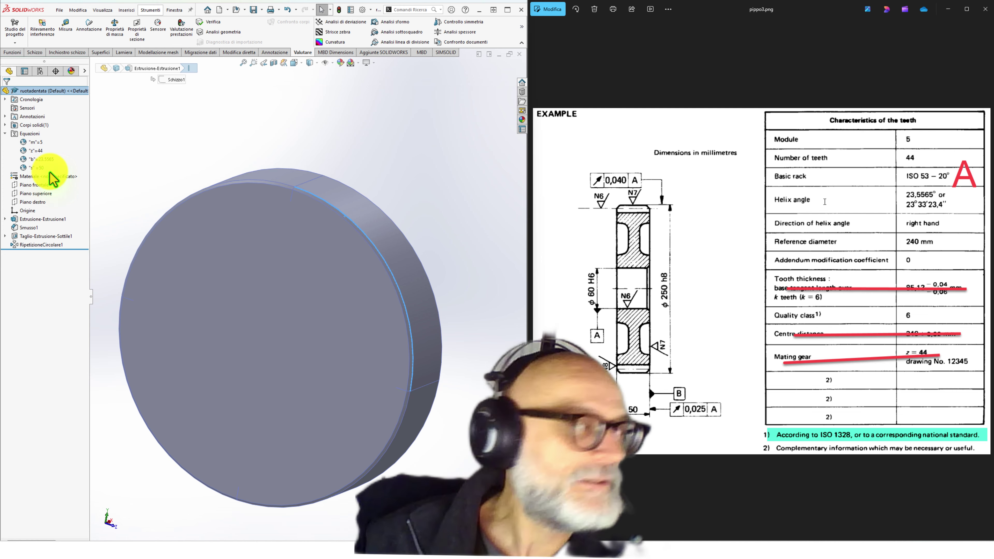
right_click(38, 133)
left_click(53, 139)
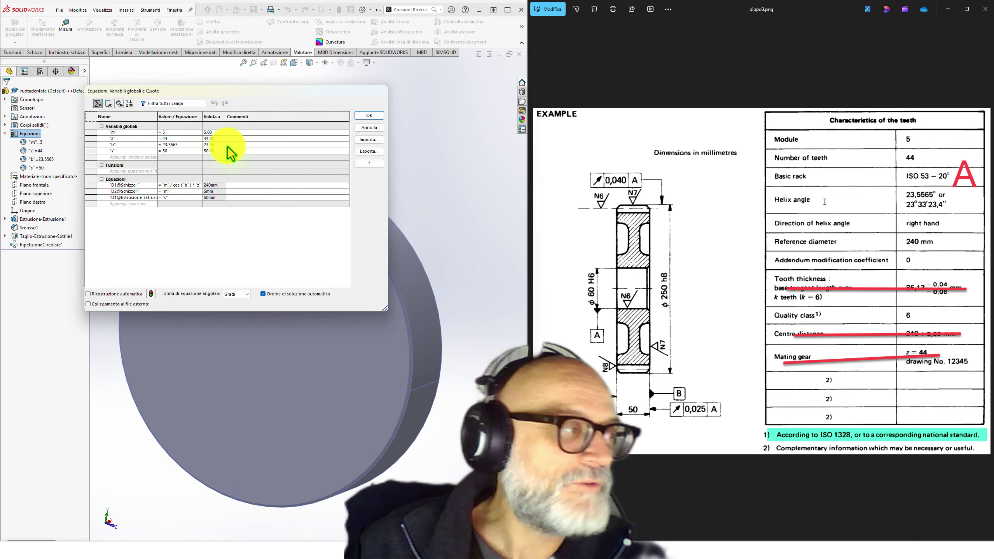
left_click(177, 144)
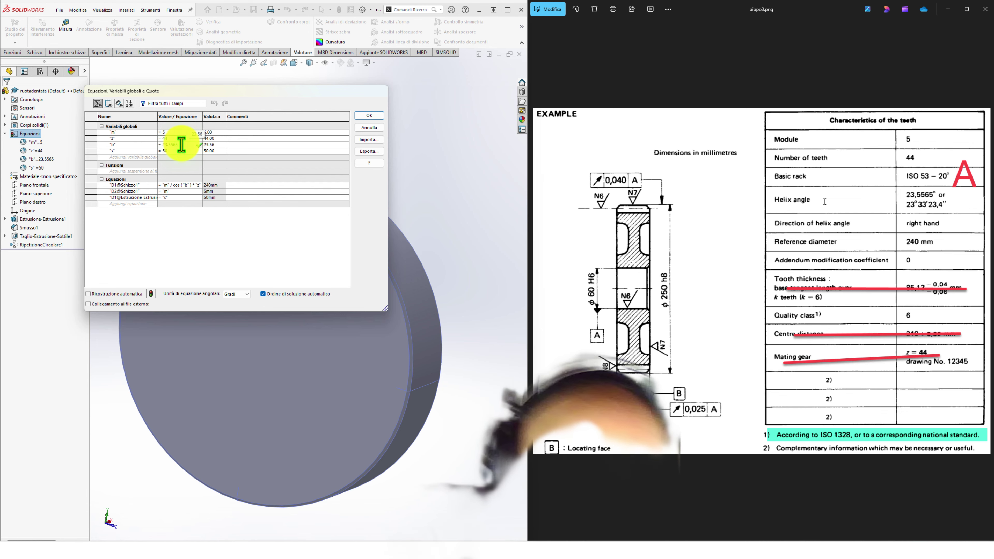
key("BackSpace")
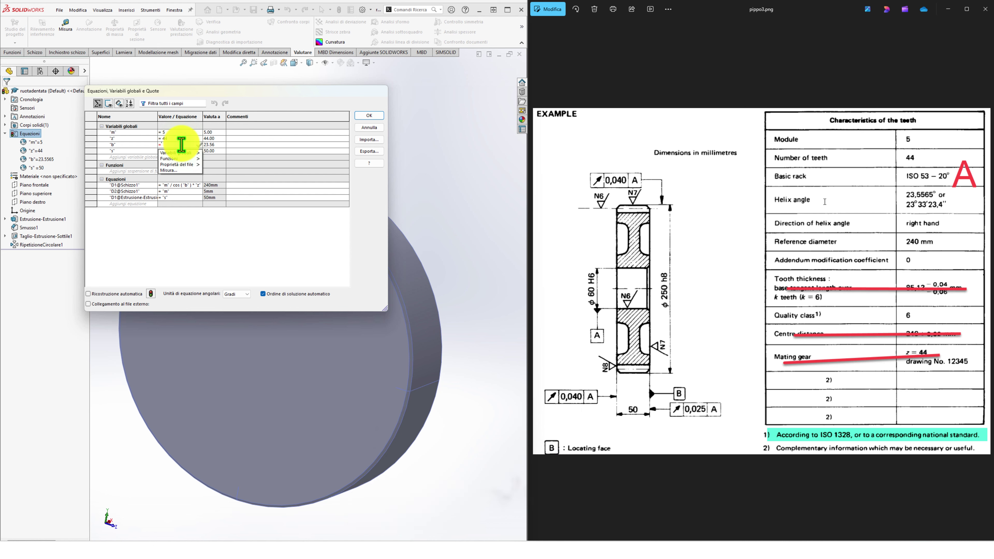
type("0")
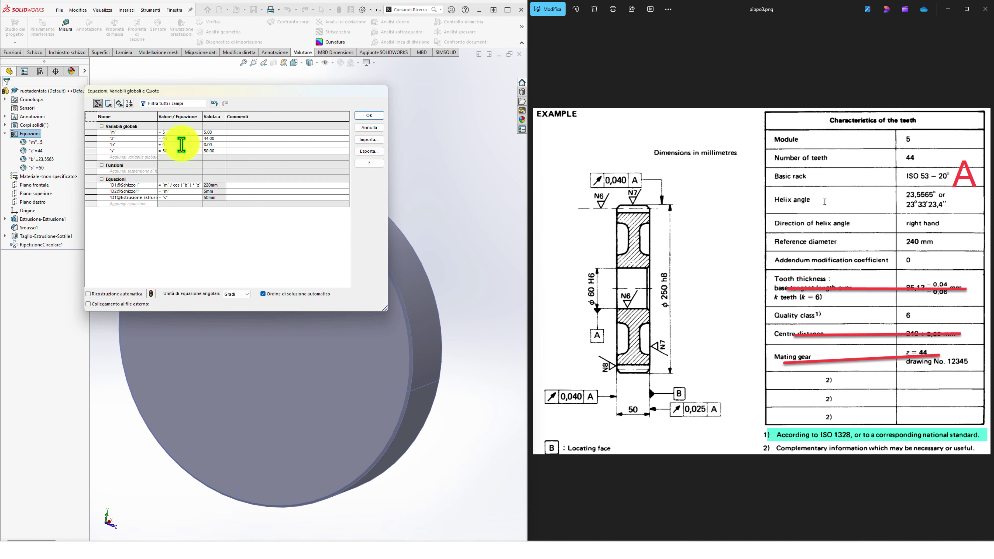
left_click(367, 116)
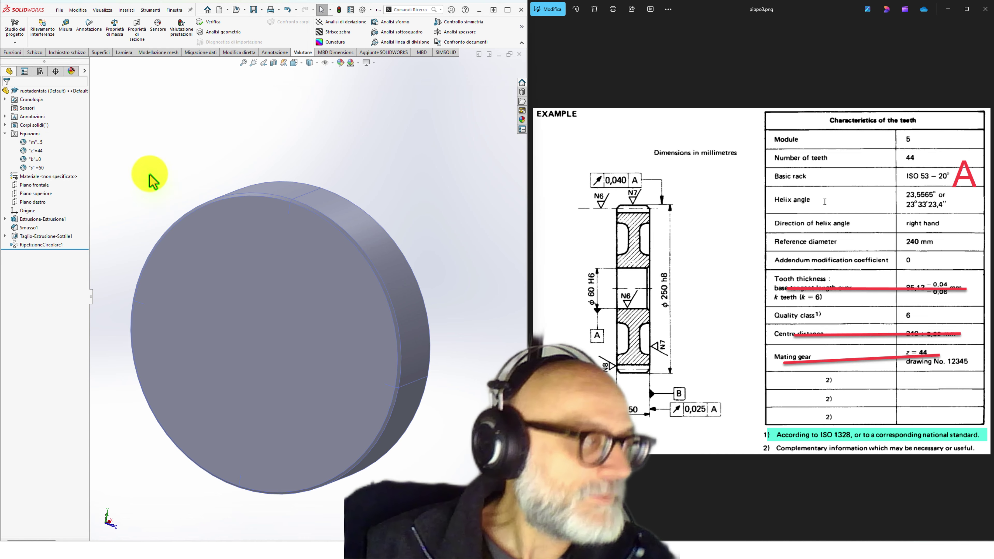
left_click(299, 145)
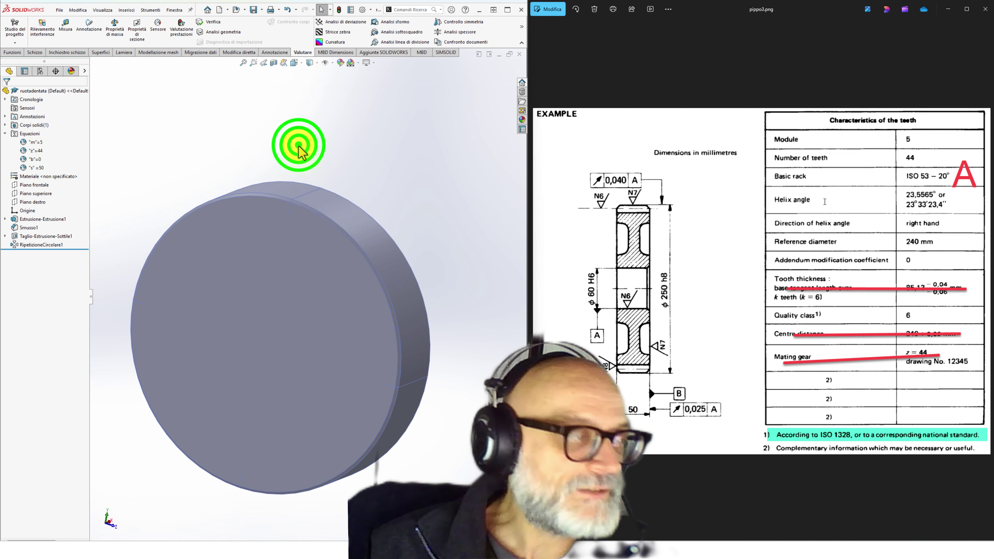
left_click(287, 204)
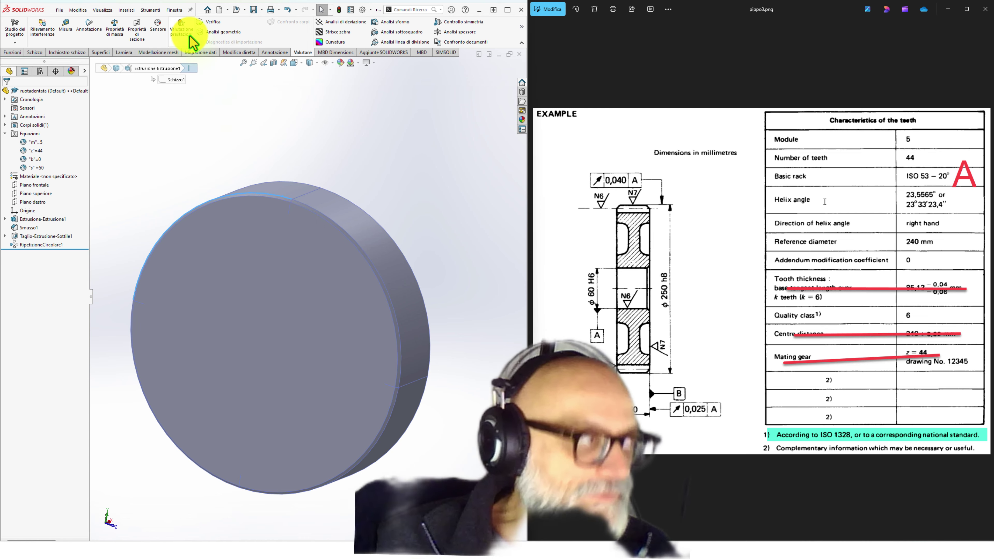
left_click(66, 29)
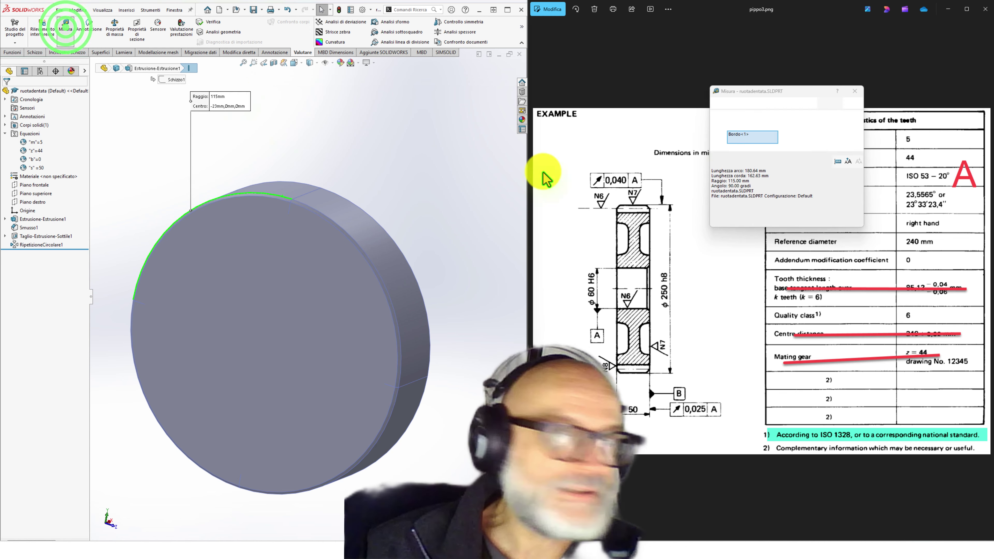
left_click_drag(796, 91, 417, 76)
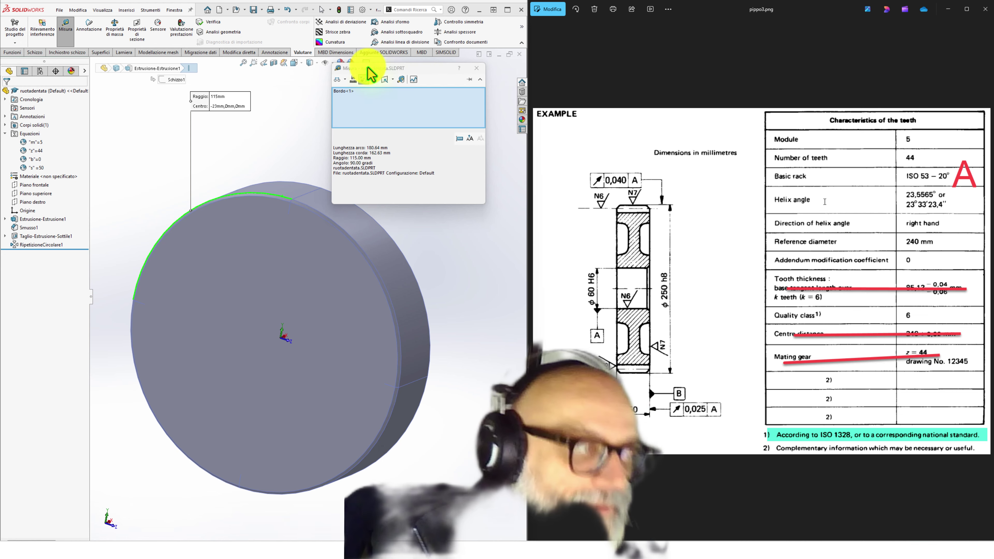
left_click(255, 156)
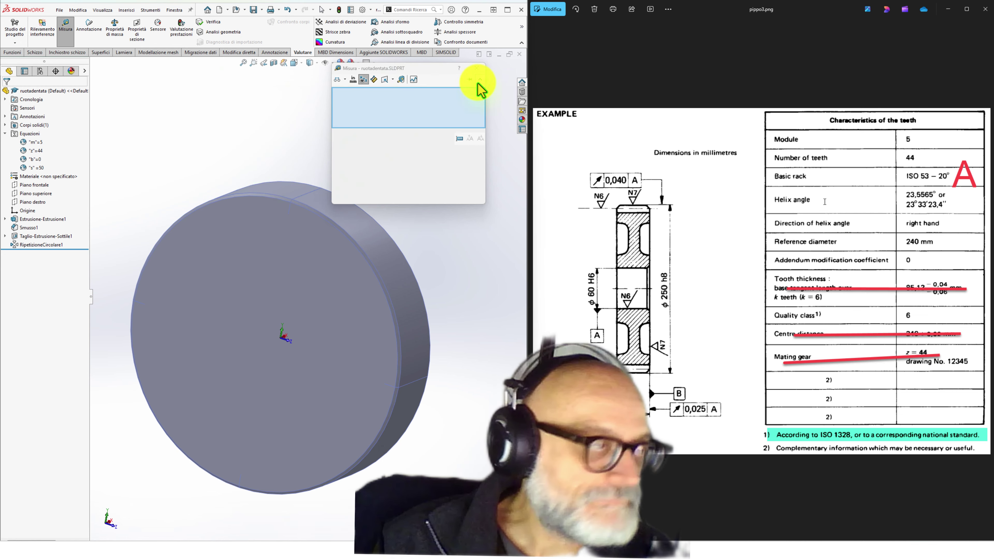
left_click(475, 68)
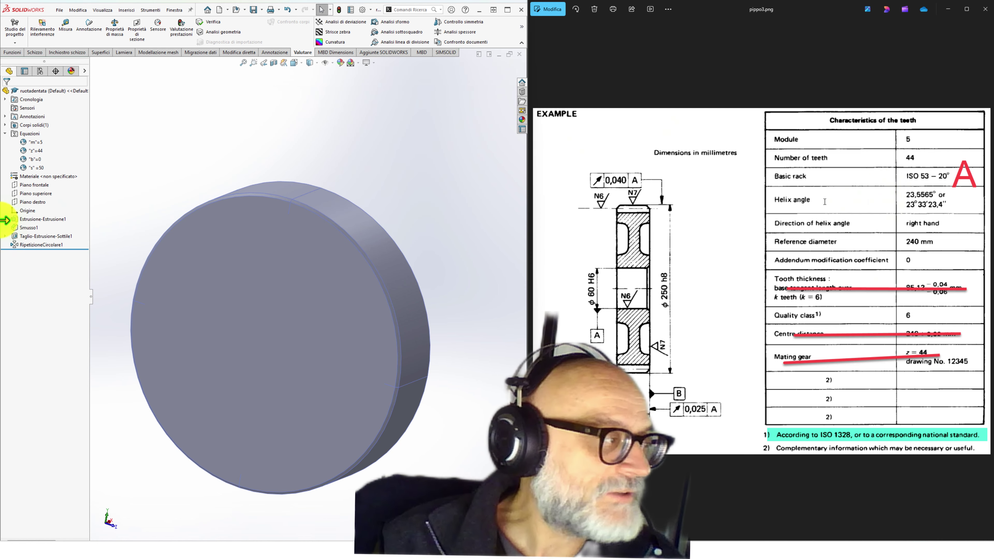
Display Extrude1's sketch dimensions to check the Ø220 diameter, then hide them again.
left_click(36, 227)
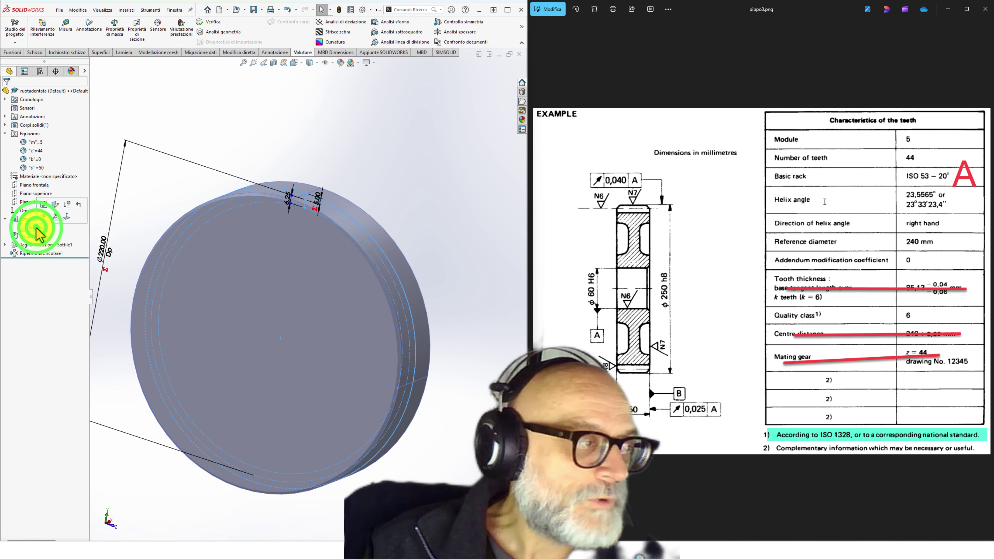
scroll(251, 253, "up", 2)
left_click(167, 161)
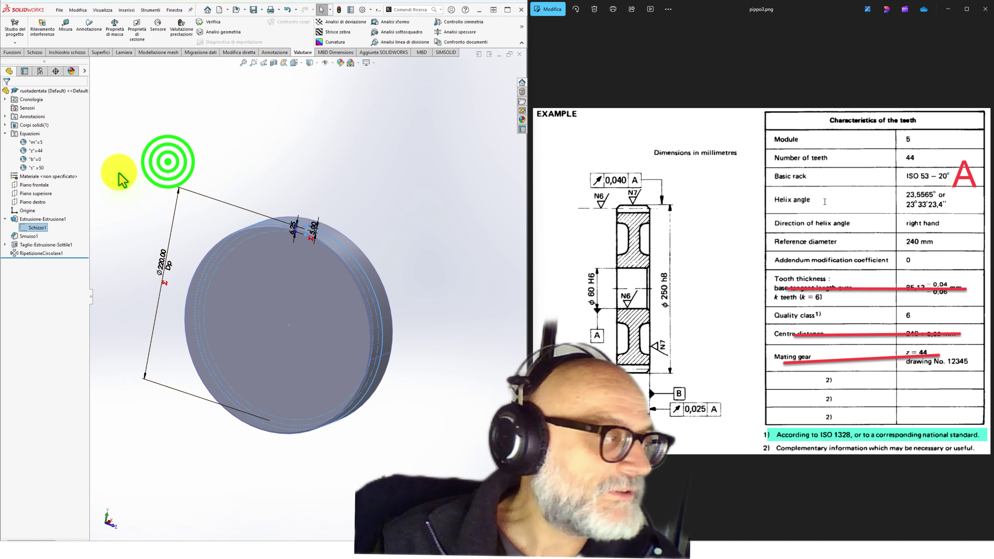
left_click(5, 219)
Collapse the Equations and Solid Bodies folders in the FeatureManager tree.
left_click(5, 125)
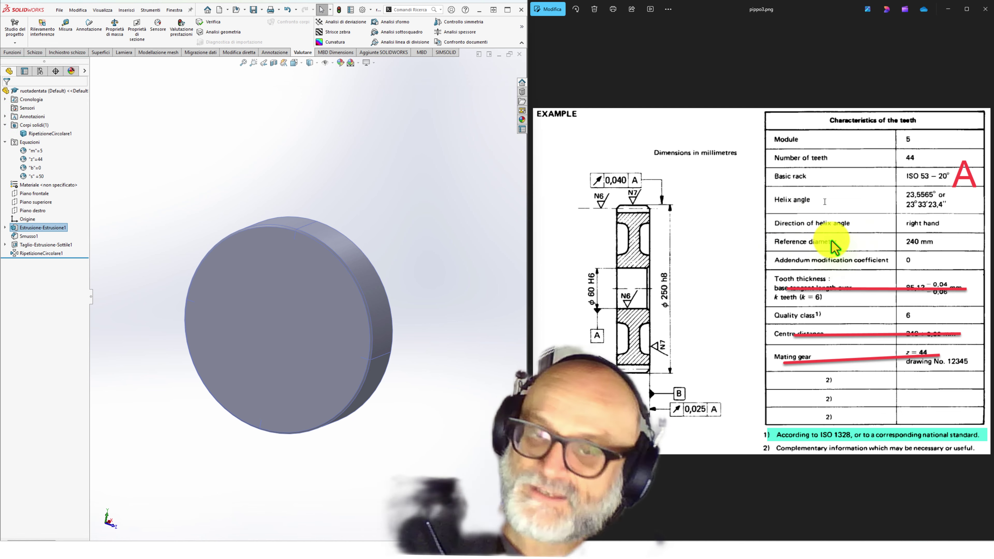
left_click(6, 142)
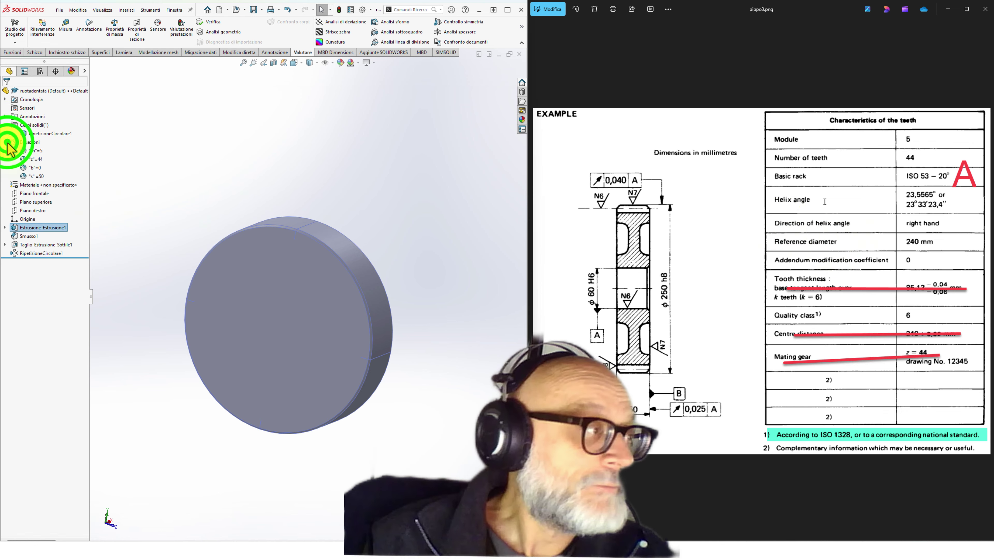
left_click(5, 126)
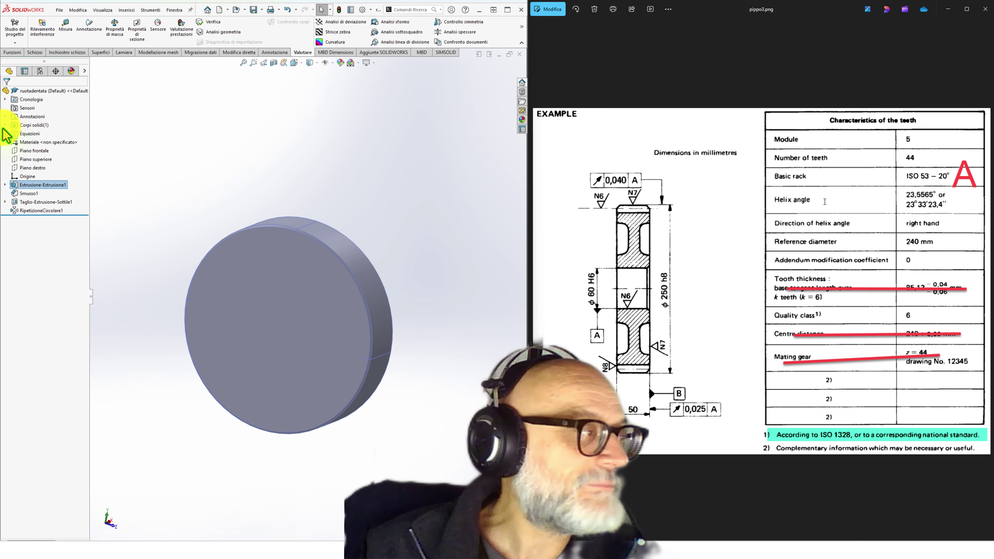
Set global variable b back to 23.5565 and rebuild the gear blank at 240 mm diameter.
left_click(11, 134)
right_click(11, 134)
left_click(27, 135)
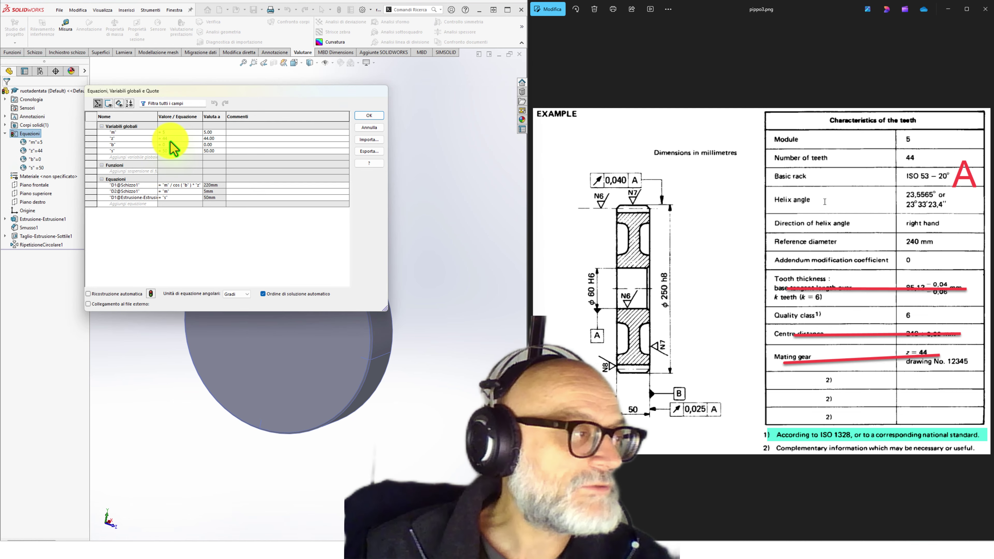
left_click(171, 141)
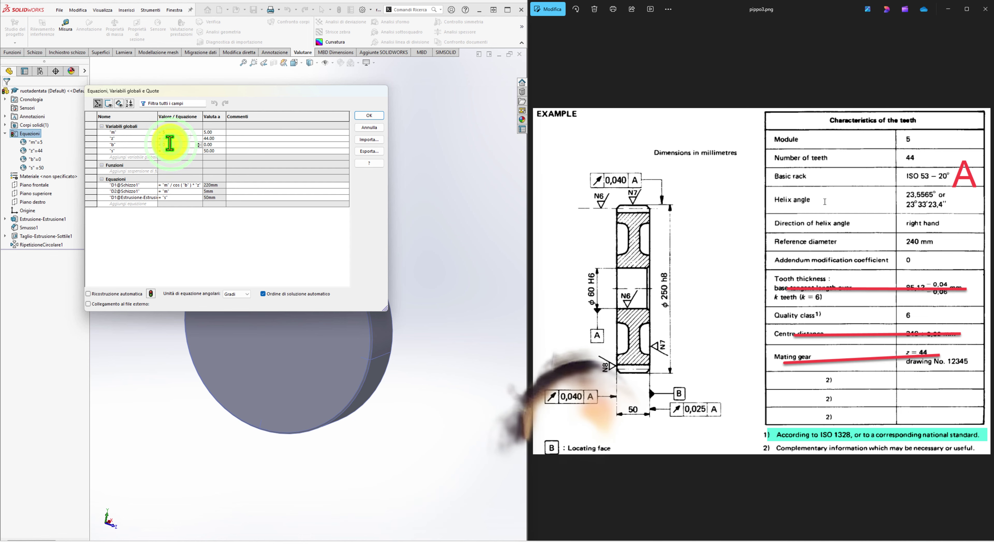
type("2")
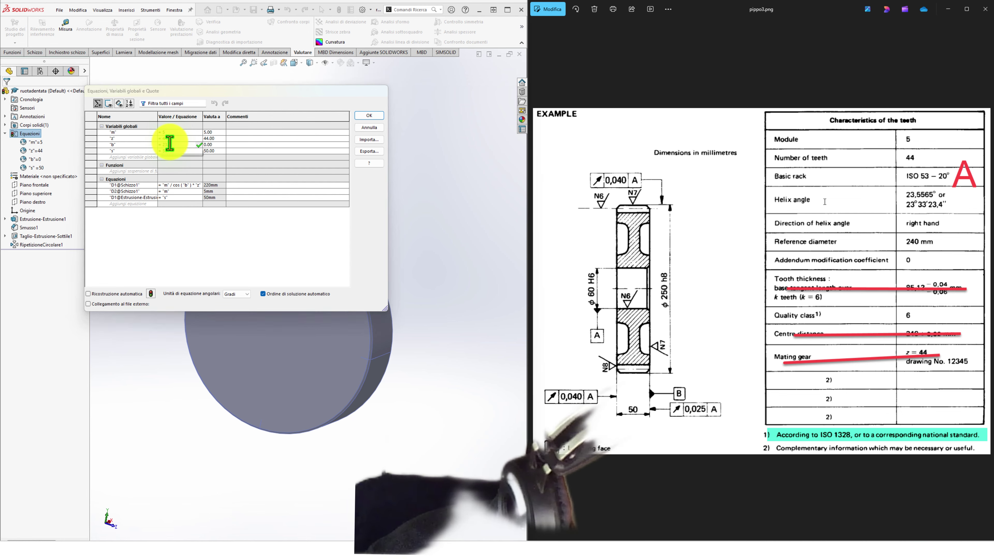
type("3.5565")
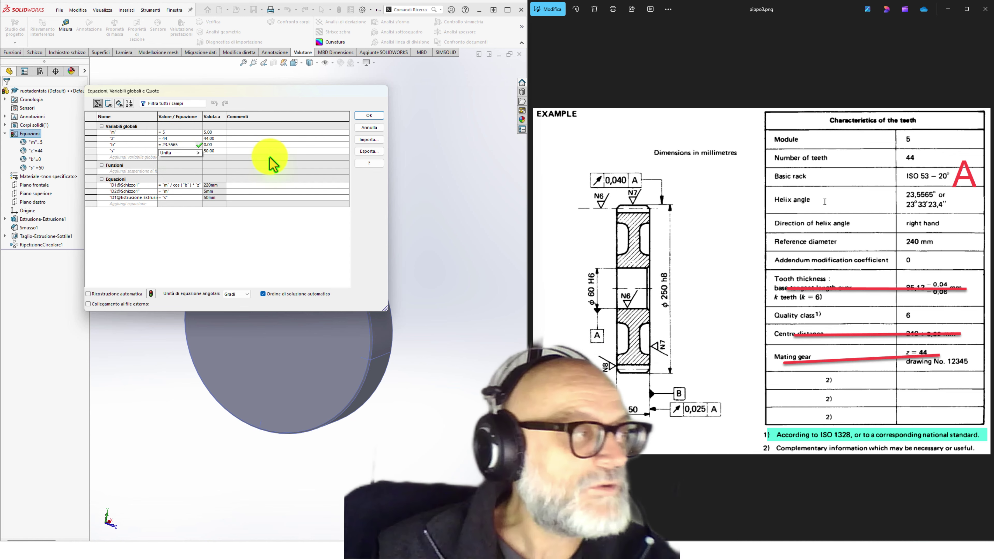
left_click(247, 145)
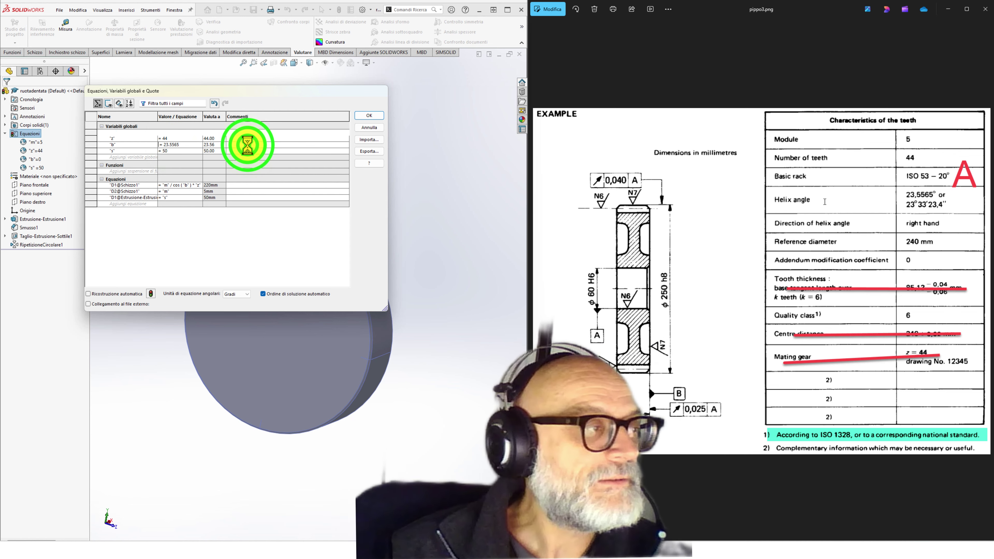
left_click(370, 116)
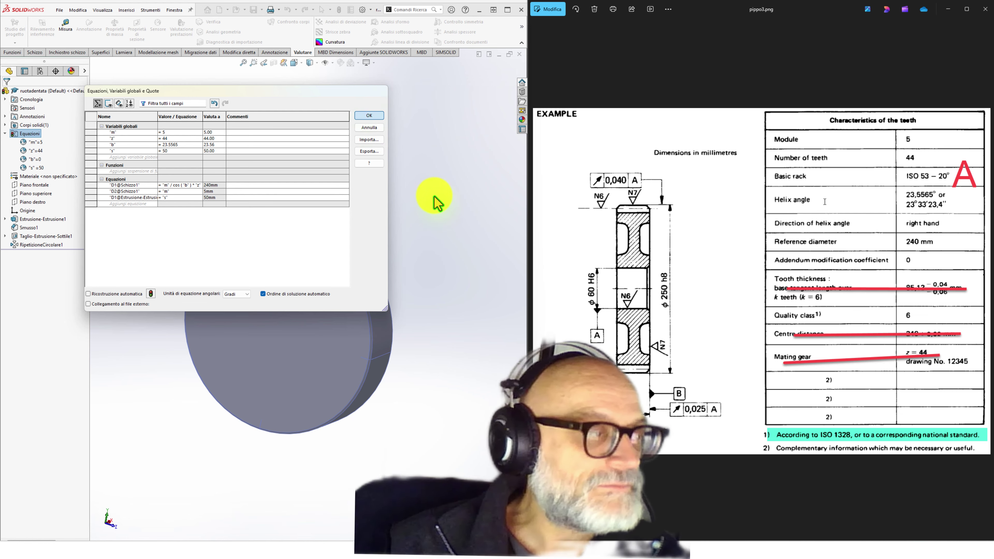
left_click(24, 133)
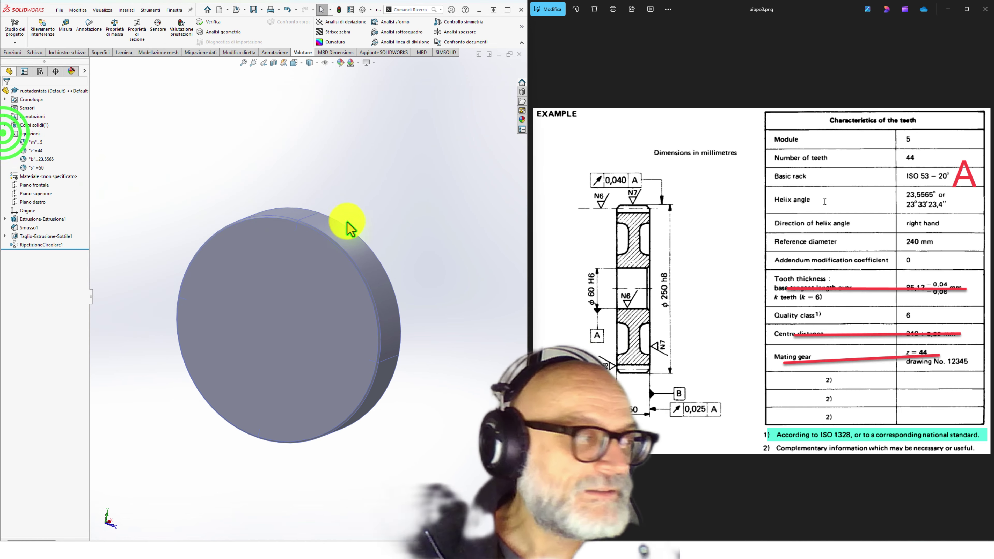
left_click(348, 258)
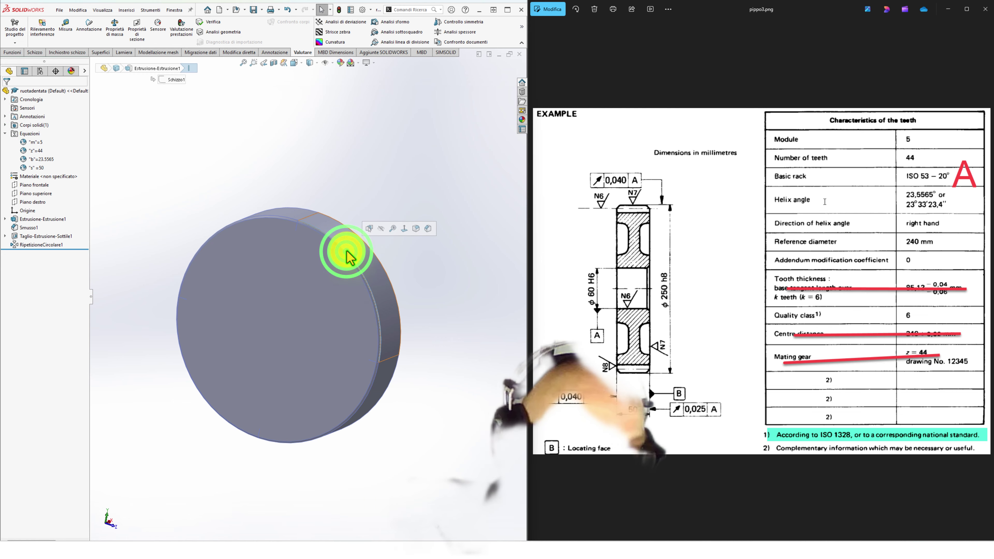
left_click(312, 209)
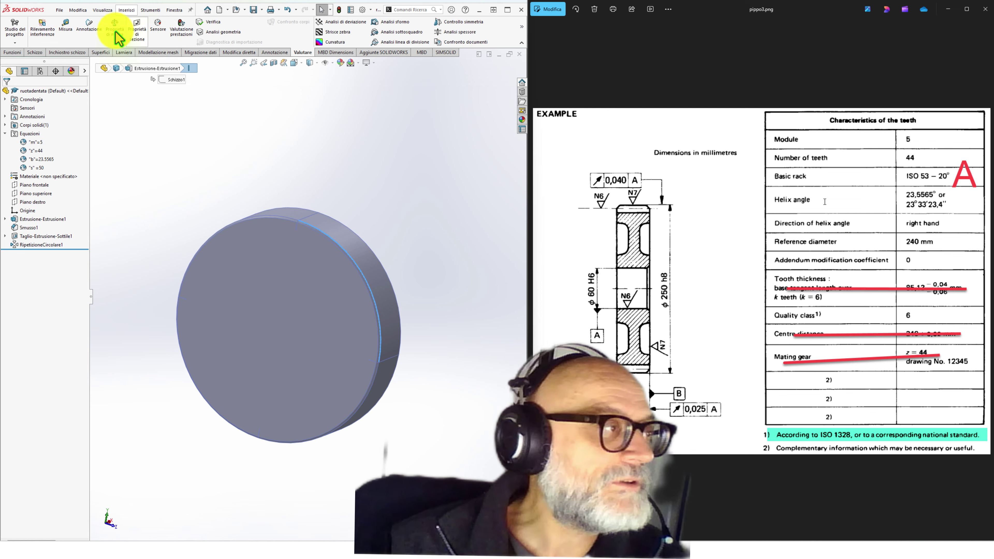
left_click(66, 27)
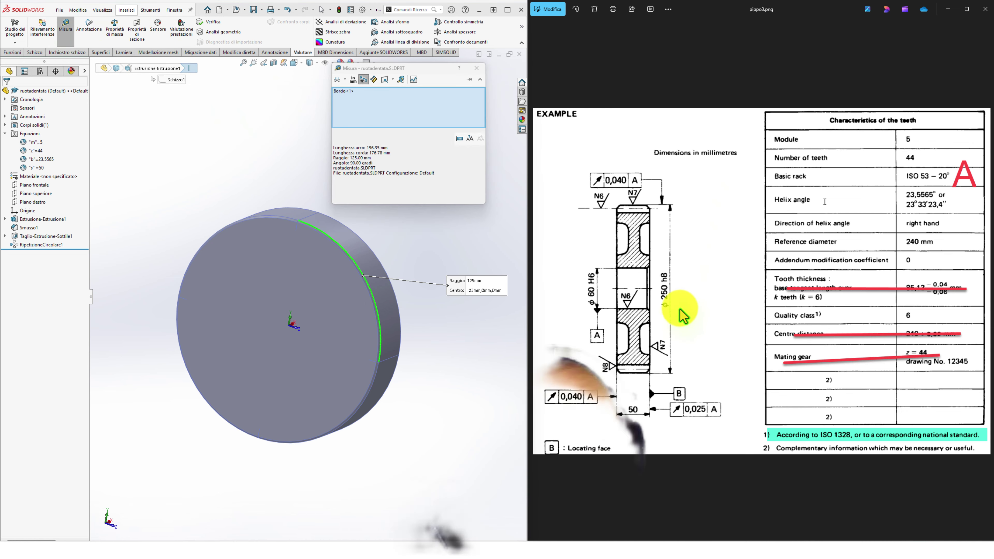
left_click(415, 223)
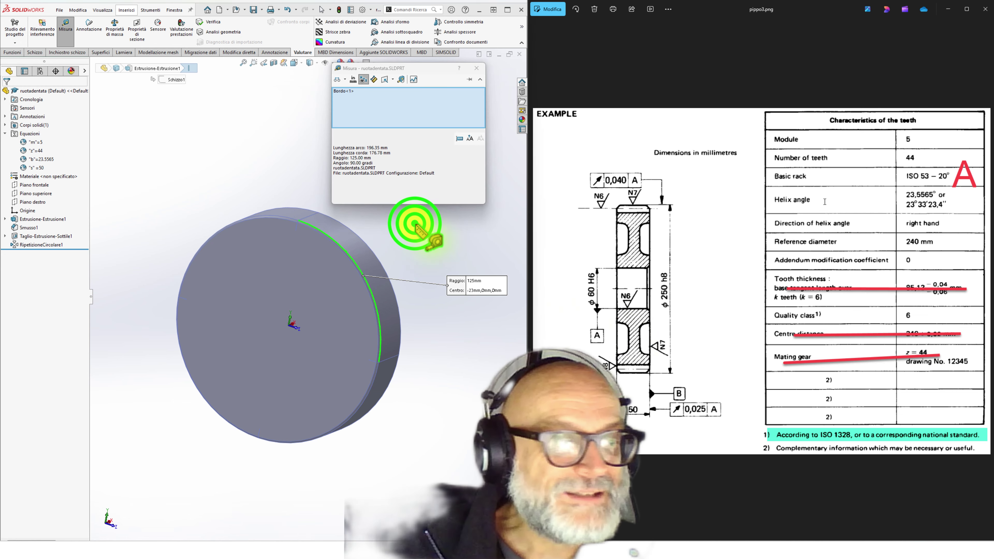
key("Escape")
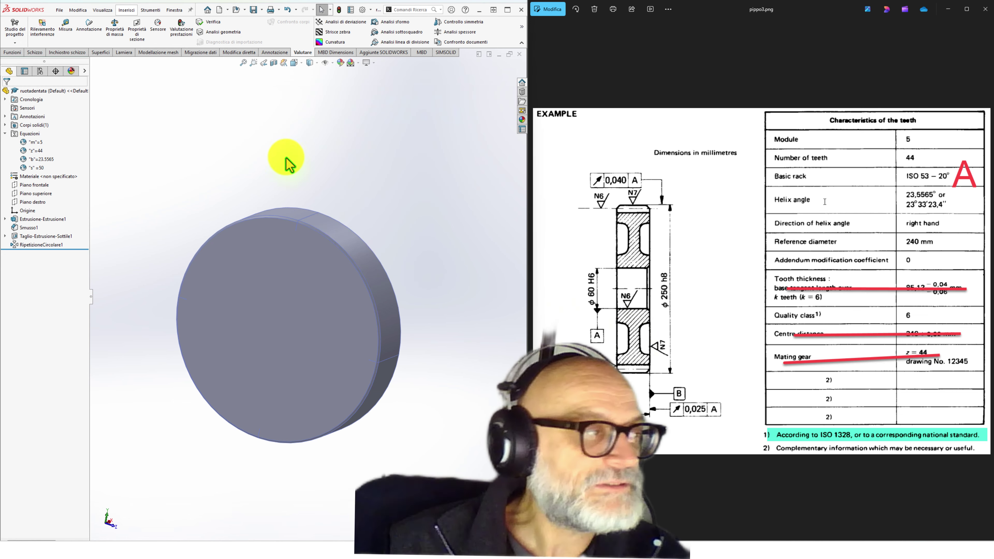
Collapse the Equazioni folder in the FeatureManager tree.
left_click(6, 134)
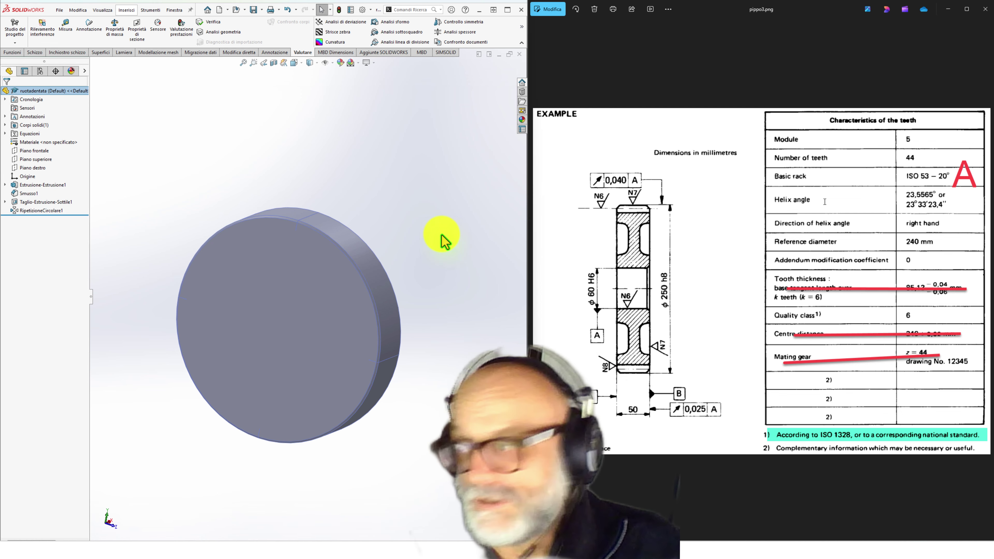
left_click(438, 229)
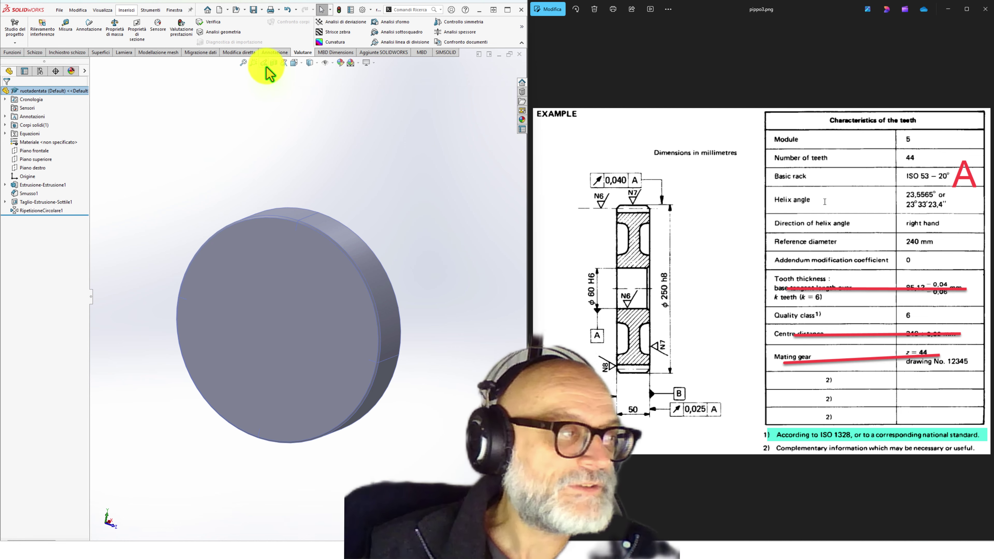
Apply a default section view to the gear blank and orbit to see the cut.
left_click(274, 62)
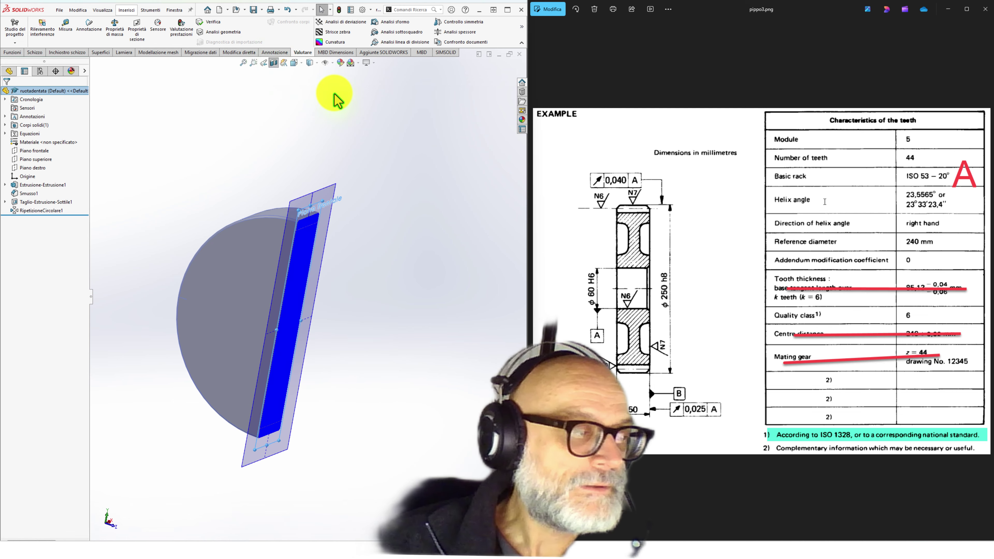
left_click(6, 93)
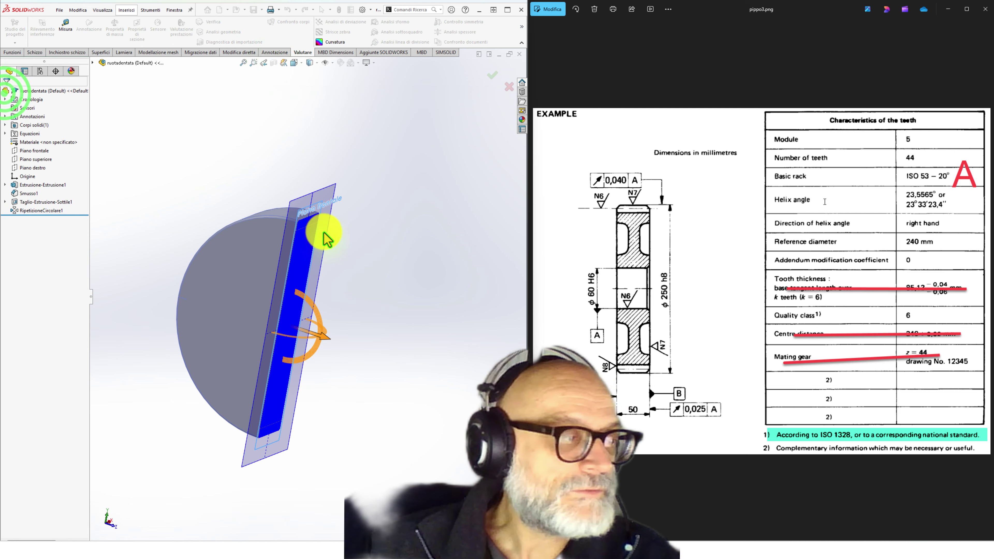
middle_click_drag(341, 251, 282, 185)
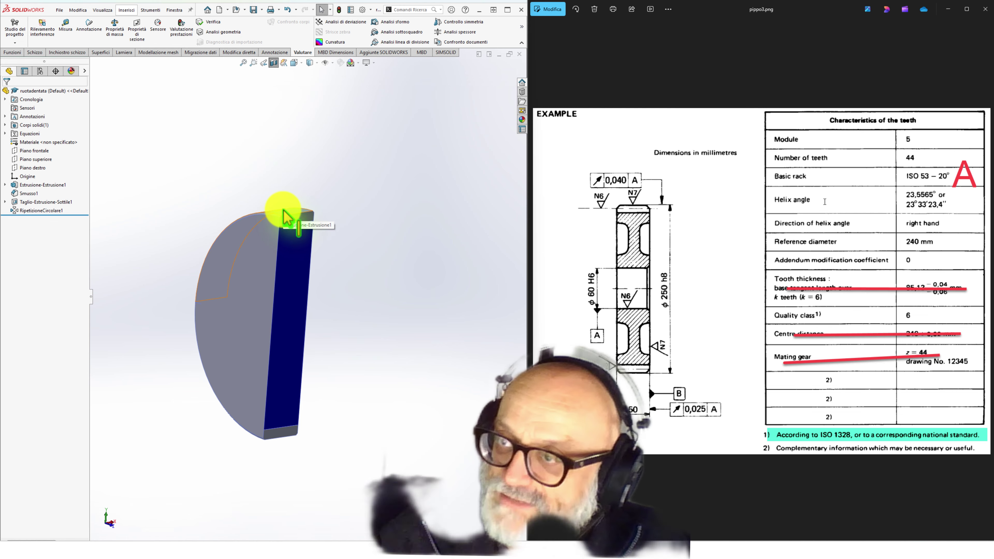
Change the section plane to Piano superiore and orbit to face the cut surface.
left_click(273, 63)
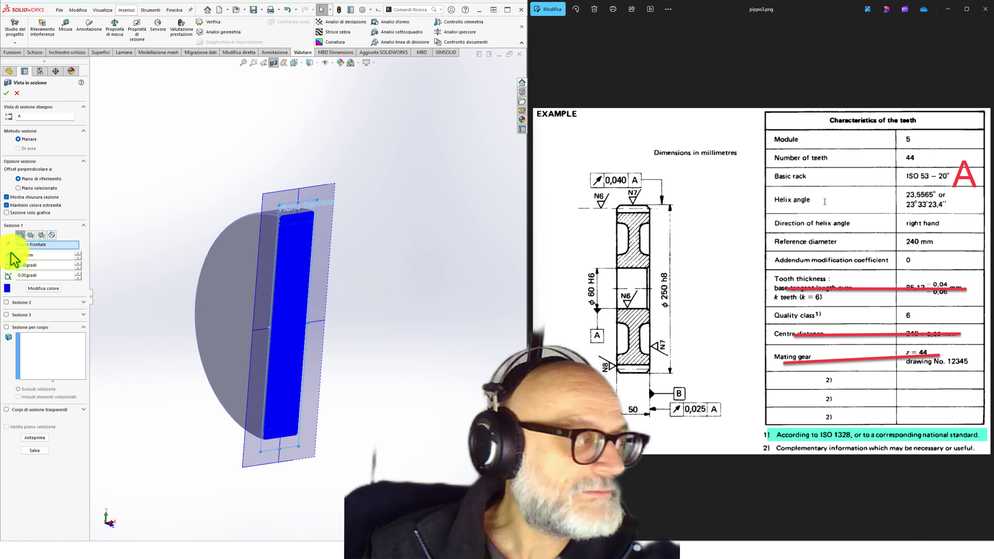
left_click(30, 235)
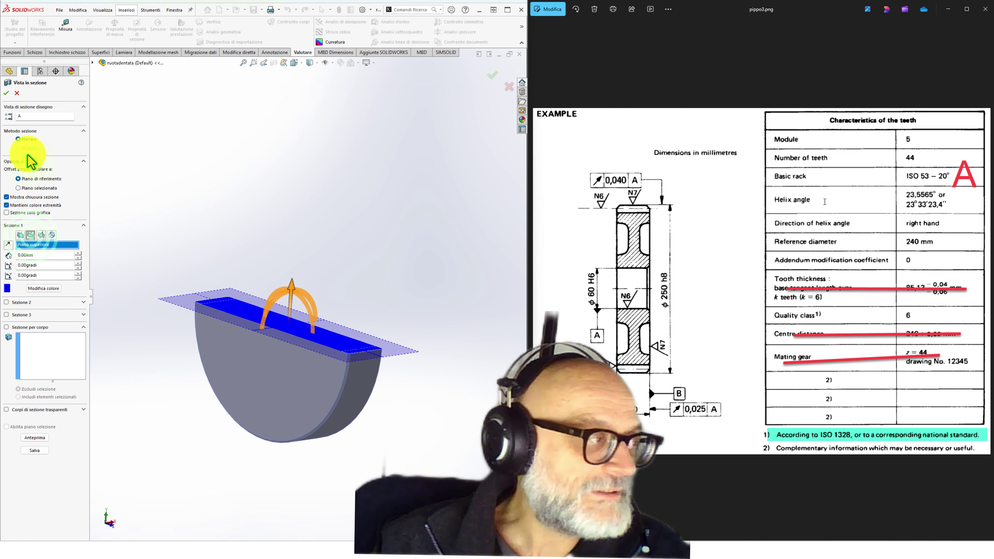
left_click(6, 93)
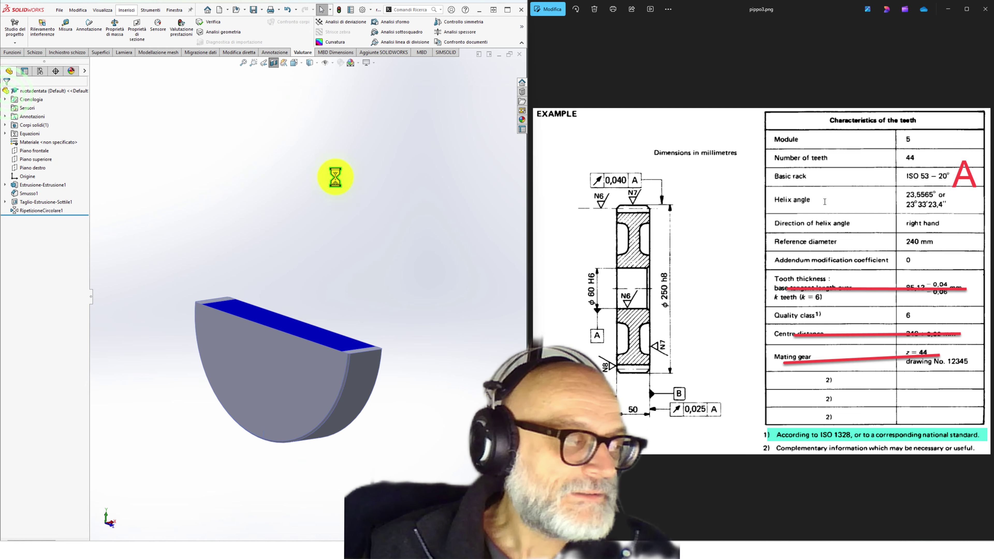
middle_click_drag(336, 178, 273, 231)
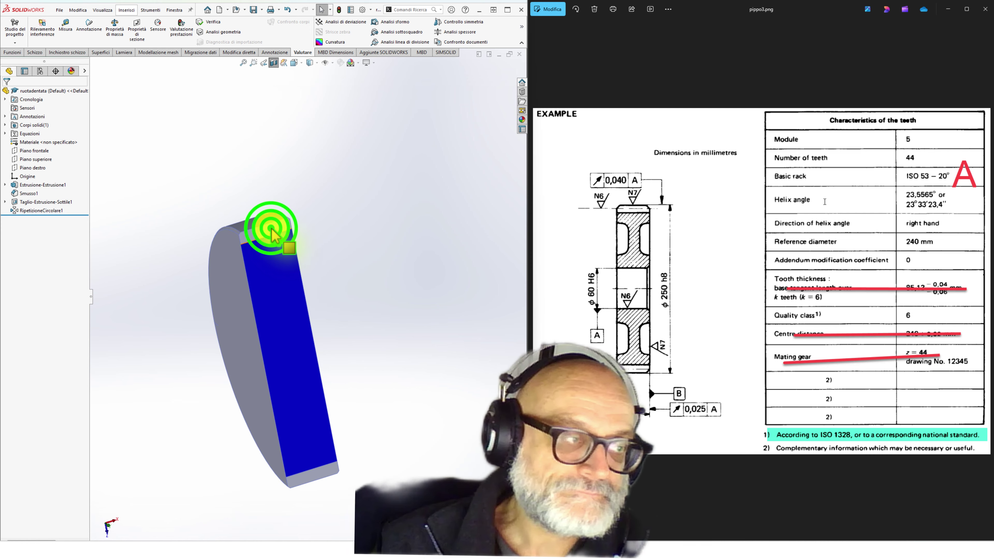
middle_click_drag(395, 300, 393, 296)
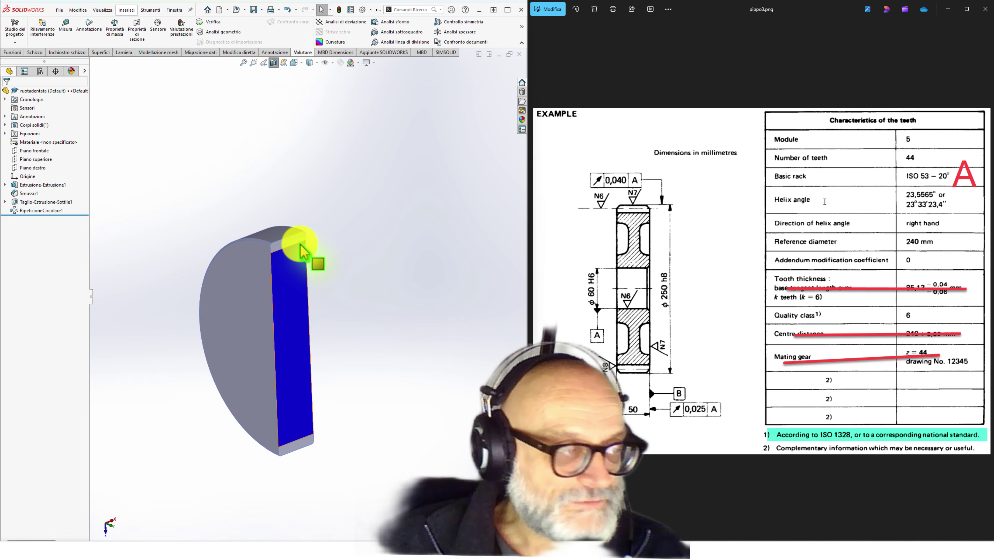
Turn off the section view so the full 240 mm gear blank shows.
left_click(274, 63)
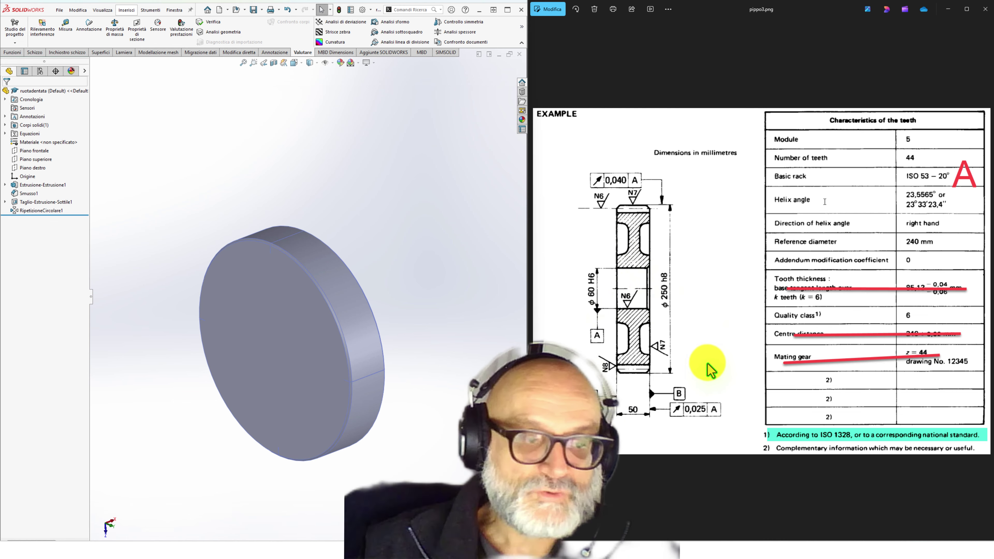
left_click(466, 259)
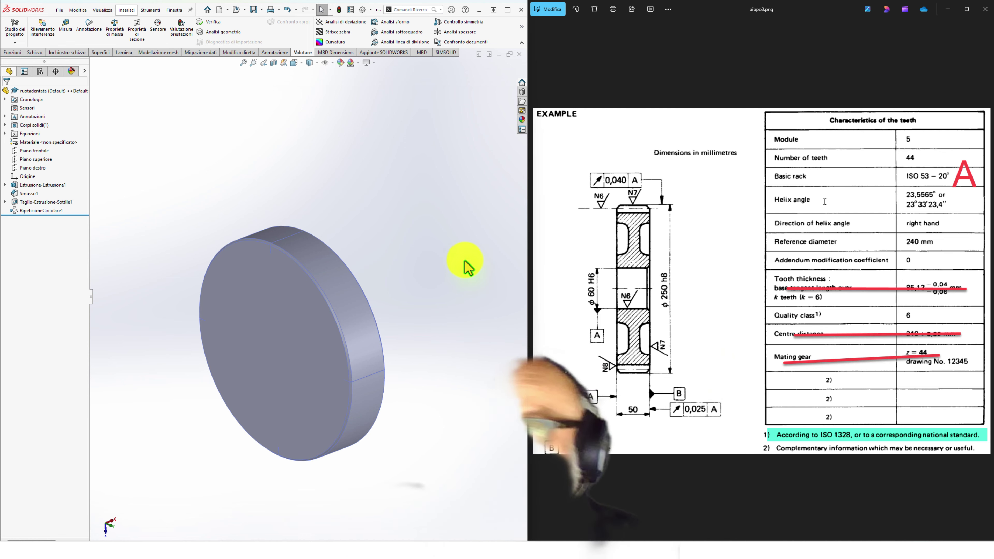